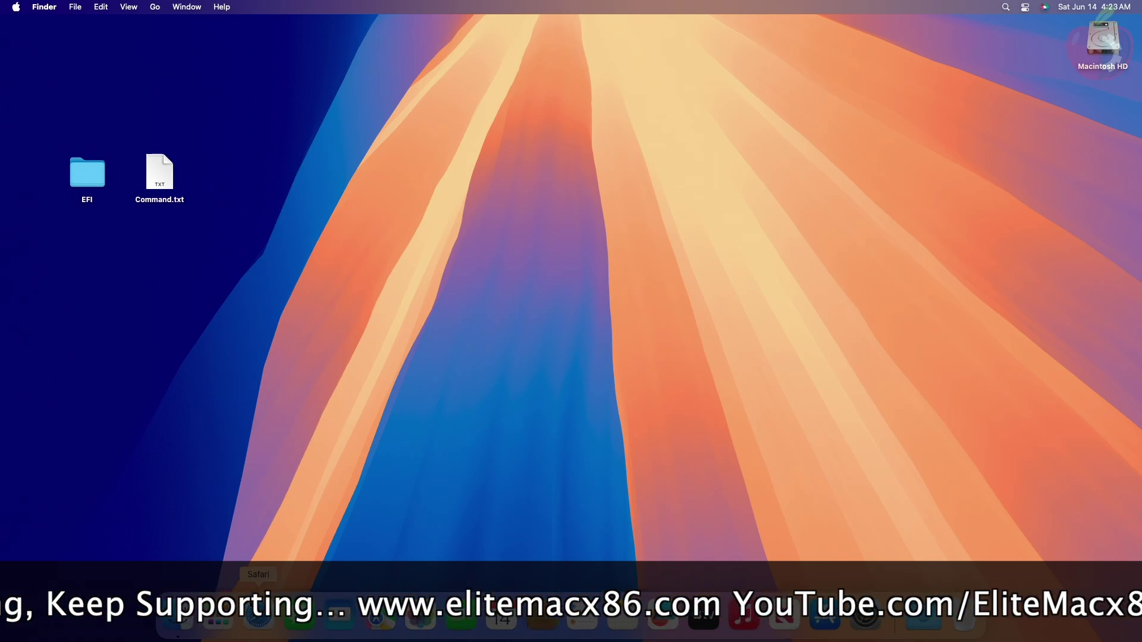
# - Preview Command.txt on the desktop, then select the EFI folder
pyautogui.click(220, 623)
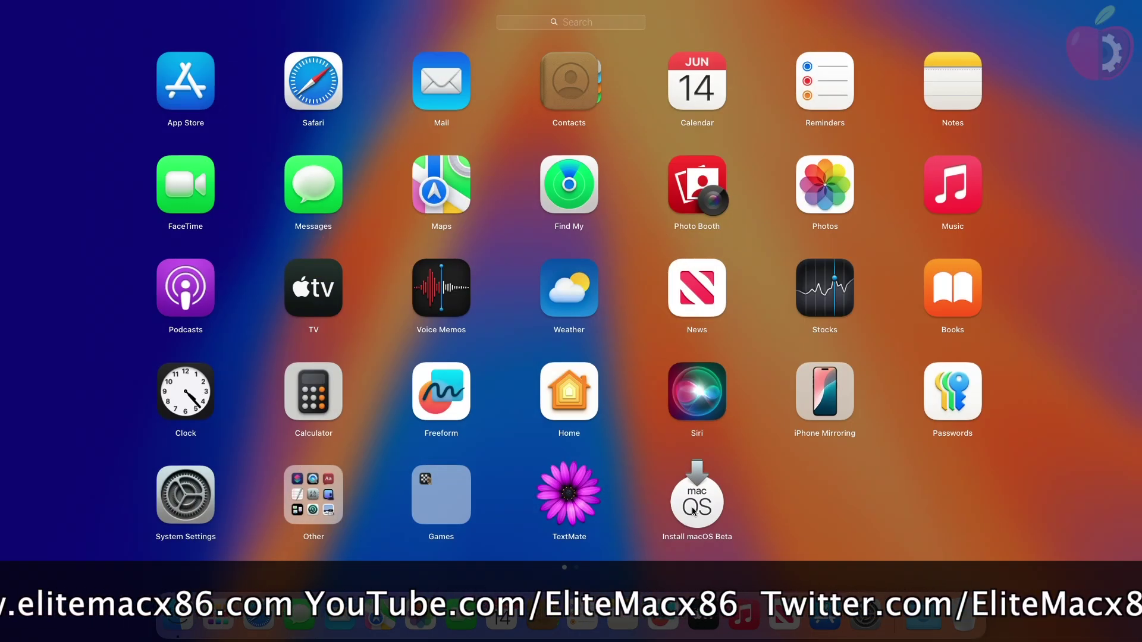
pyautogui.click(789, 500)
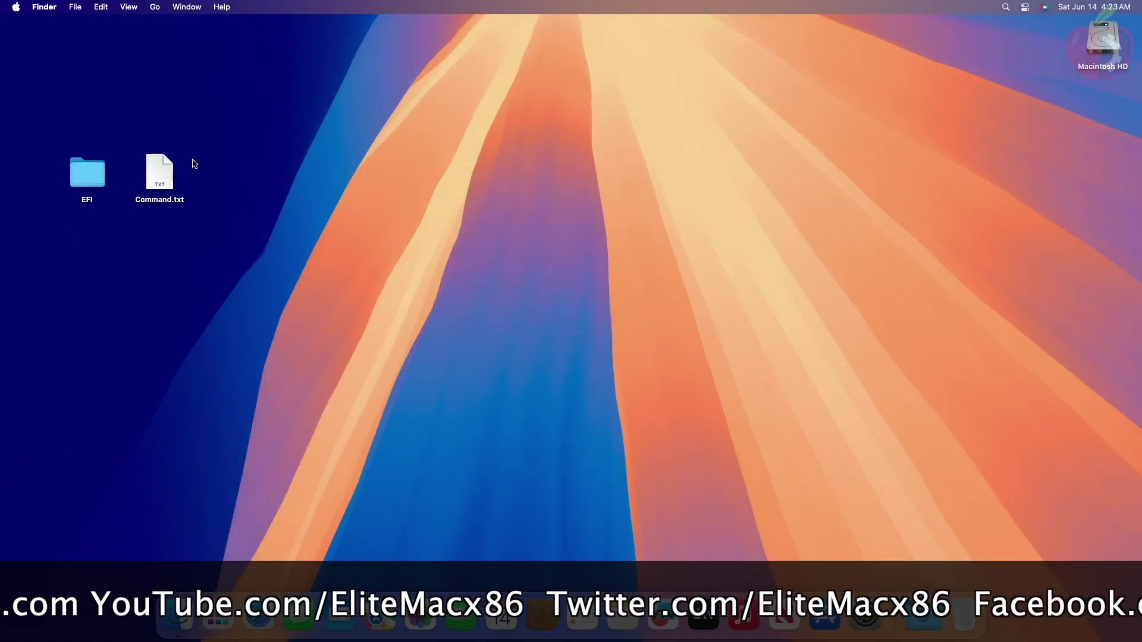
pyautogui.click(168, 169)
pyautogui.press('space')
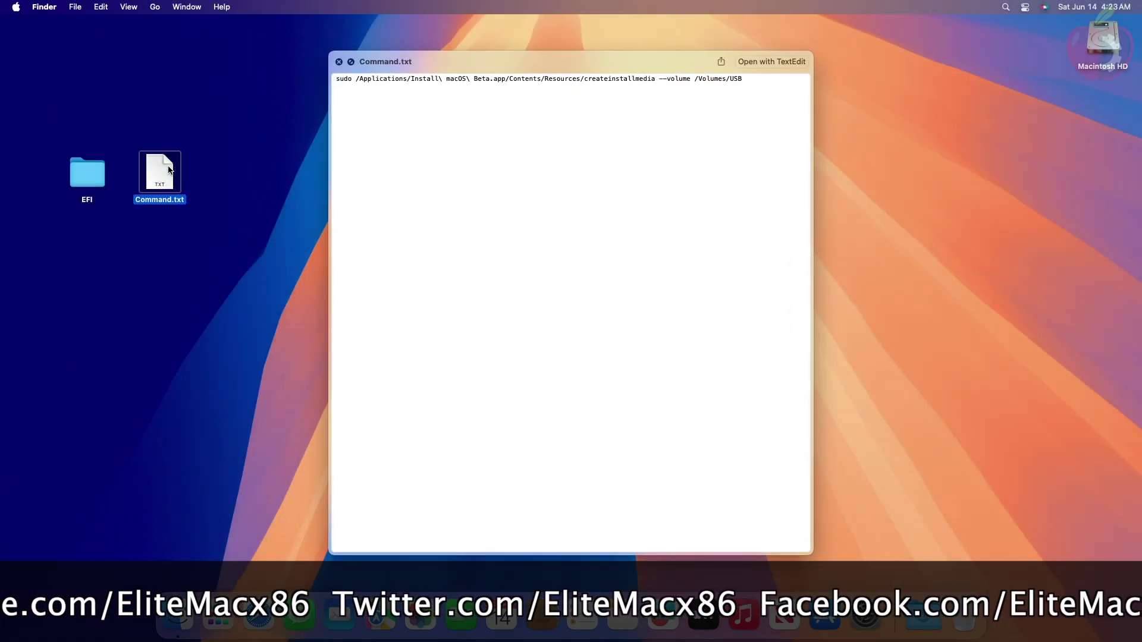
pyautogui.press('space')
pyautogui.click(73, 186)
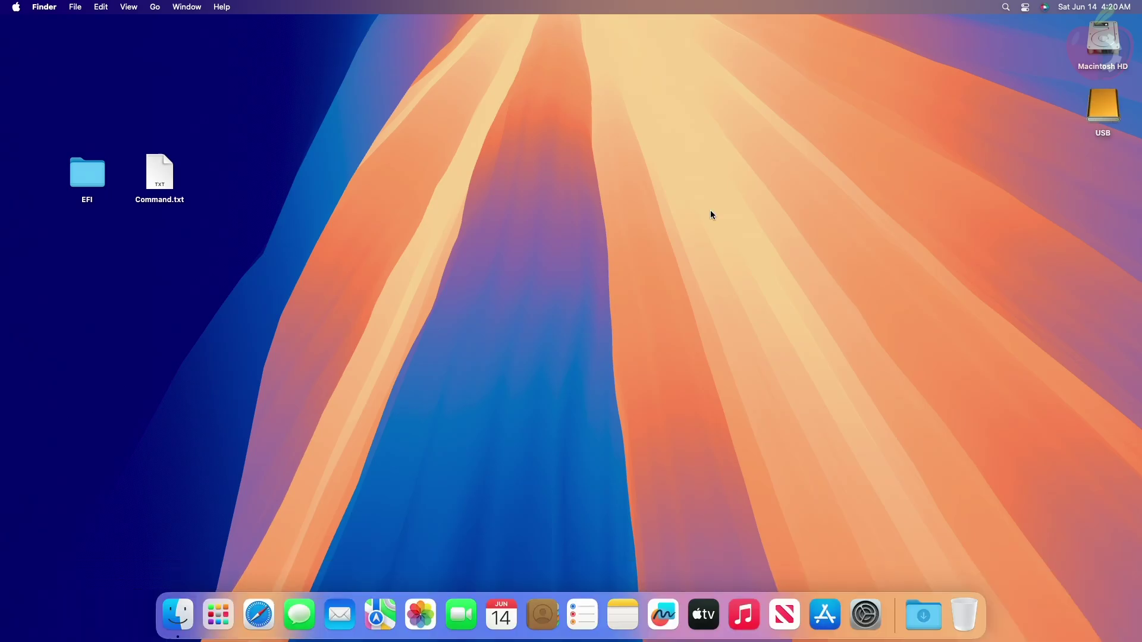
# - Erase TUF ESD-T1A Media as Mac OS Extended (Journaled) 'USB' with GUID Partition Map
pyautogui.press('super+space')
pyautogui.write('dis')
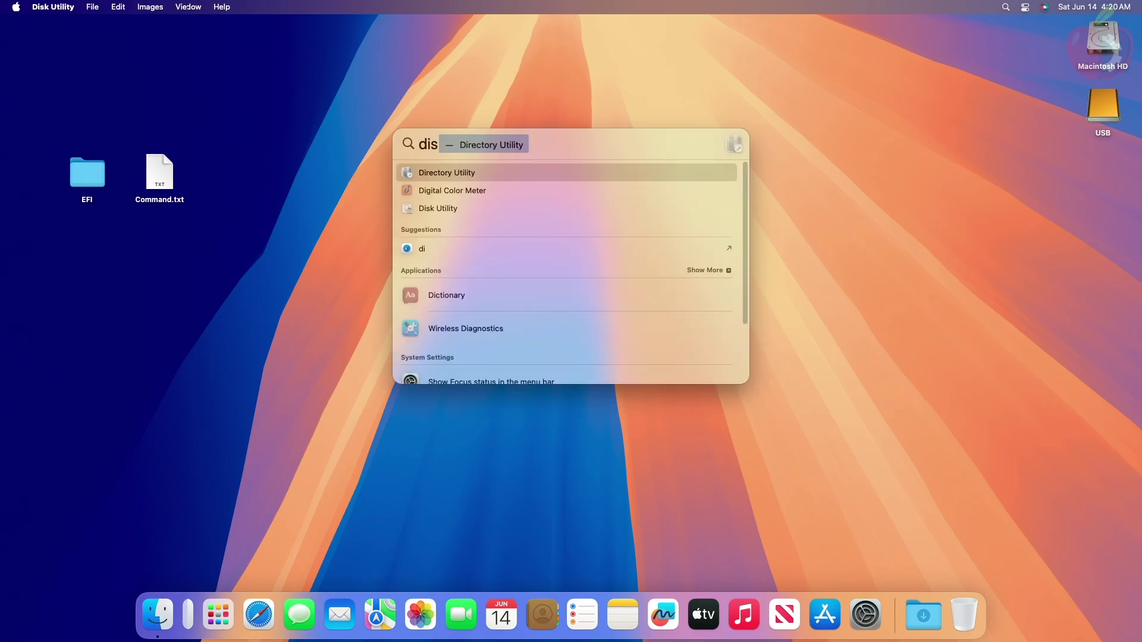
pyautogui.write('k')
pyautogui.press('Return')
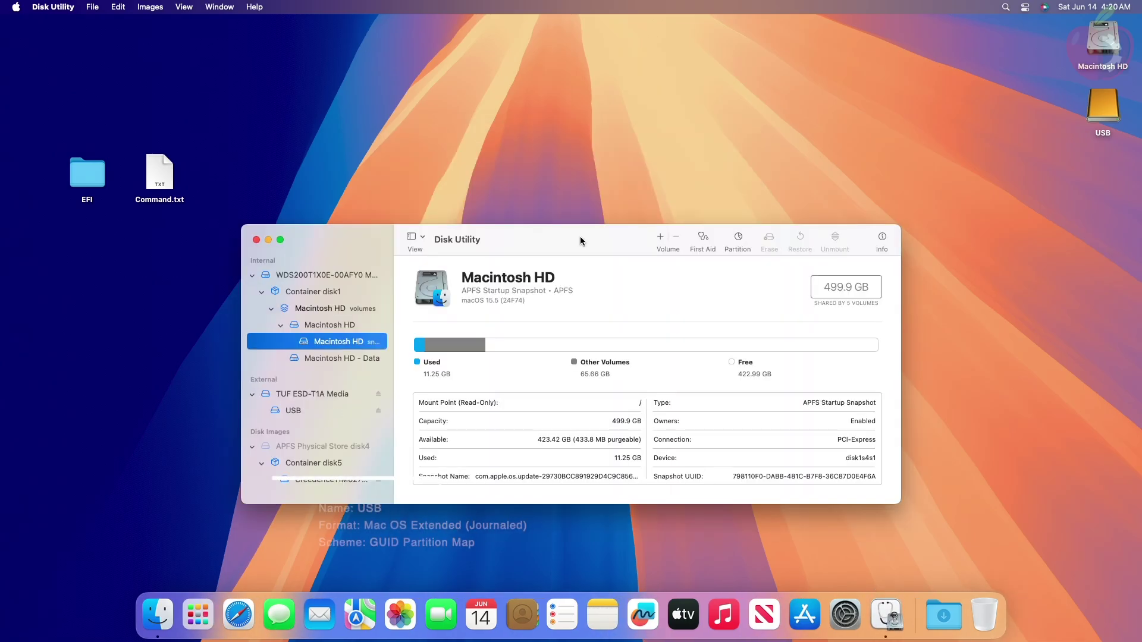
pyautogui.click(329, 393)
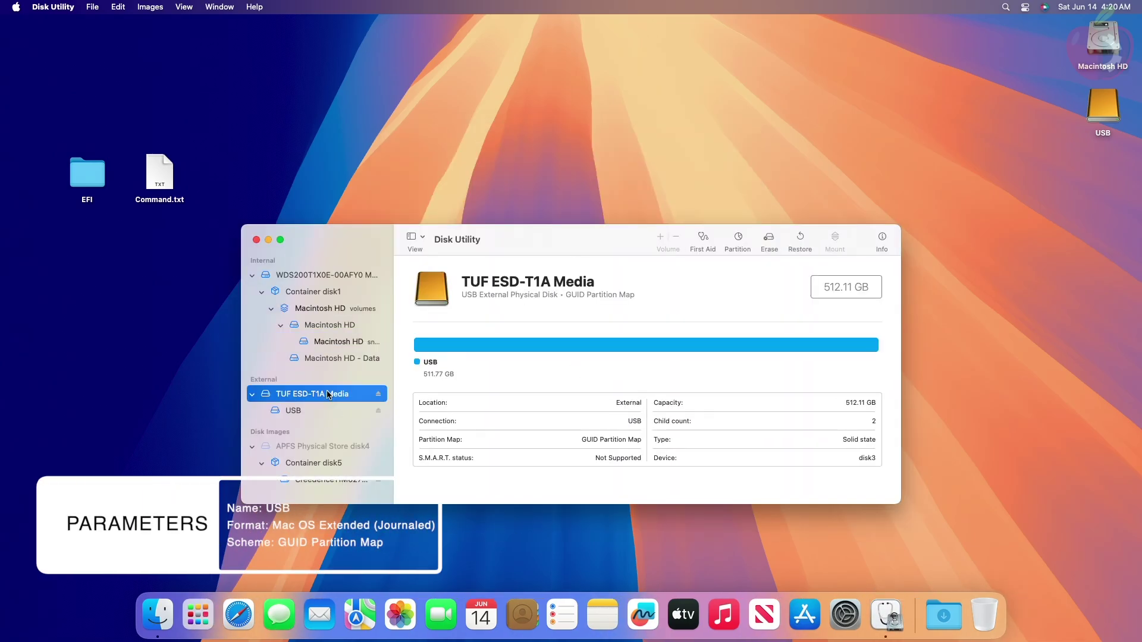
pyautogui.click(768, 242)
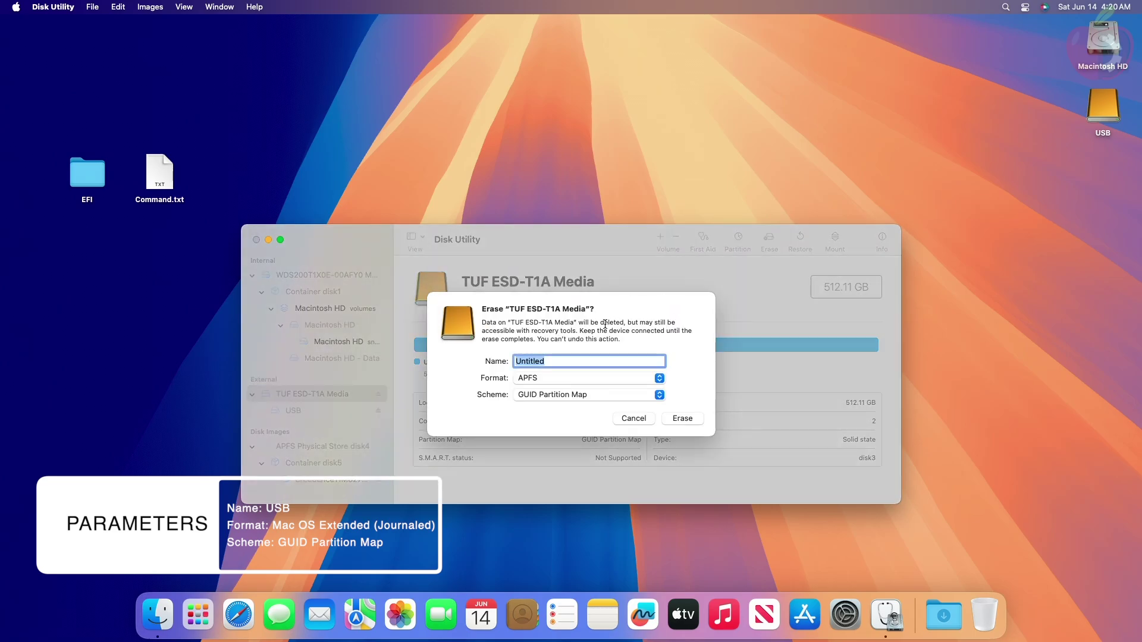
pyautogui.write('USB')
pyautogui.click(579, 378)
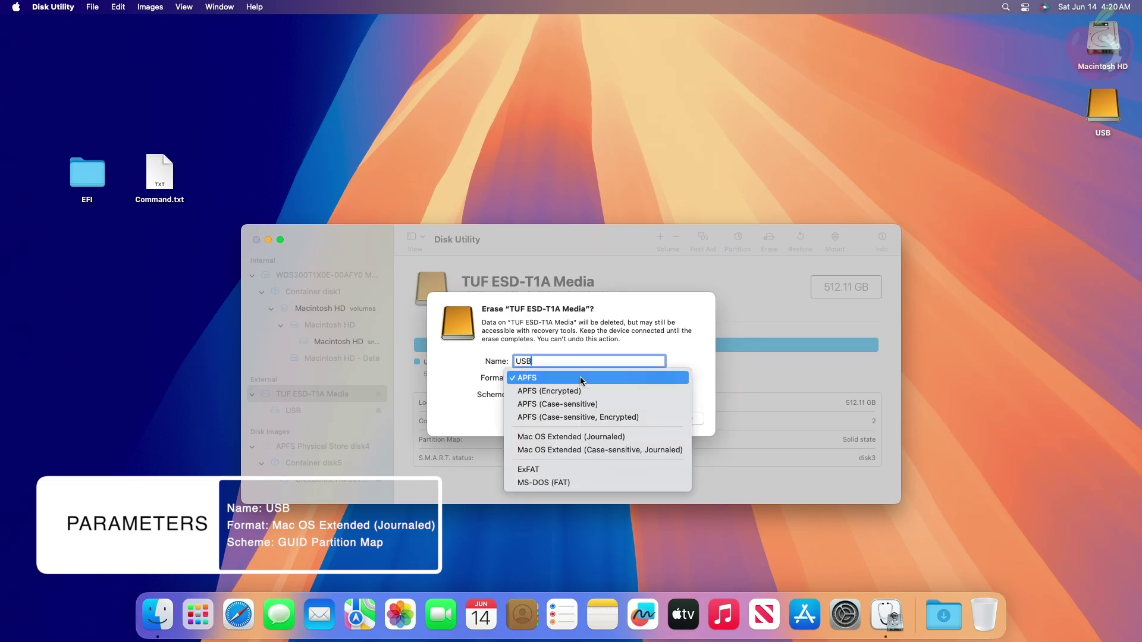
pyautogui.click(585, 437)
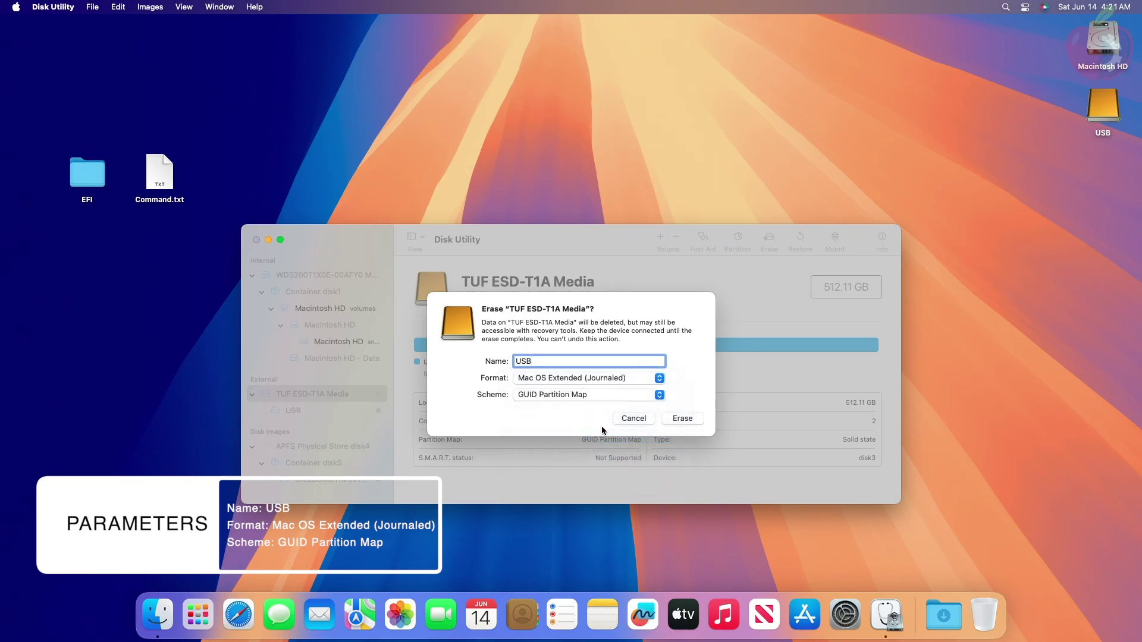
pyautogui.click(690, 417)
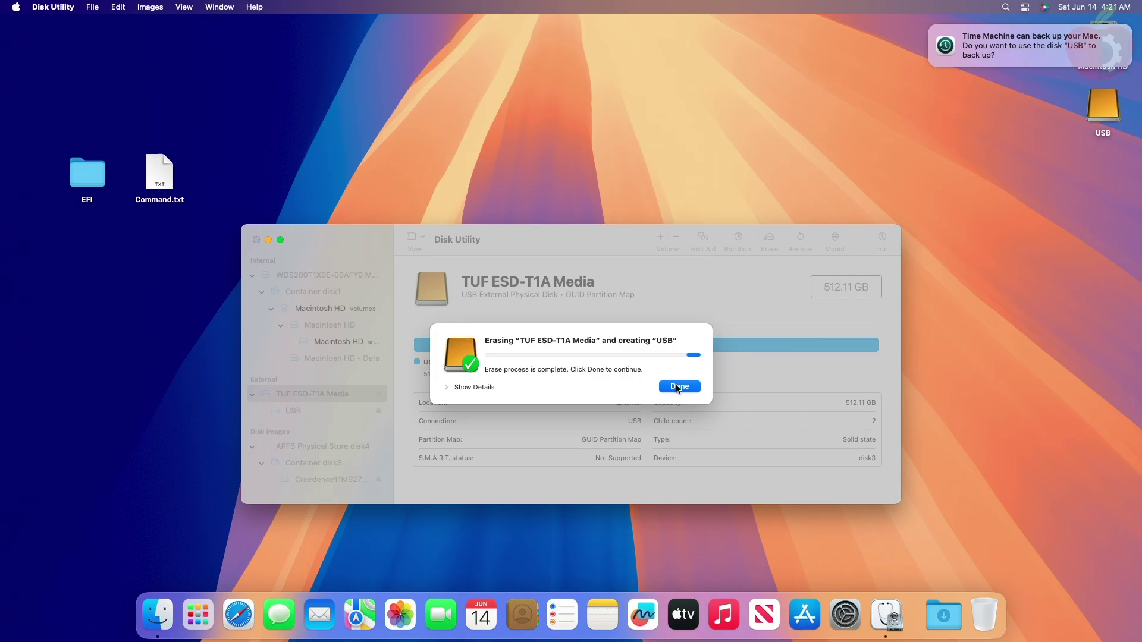
pyautogui.click(679, 388)
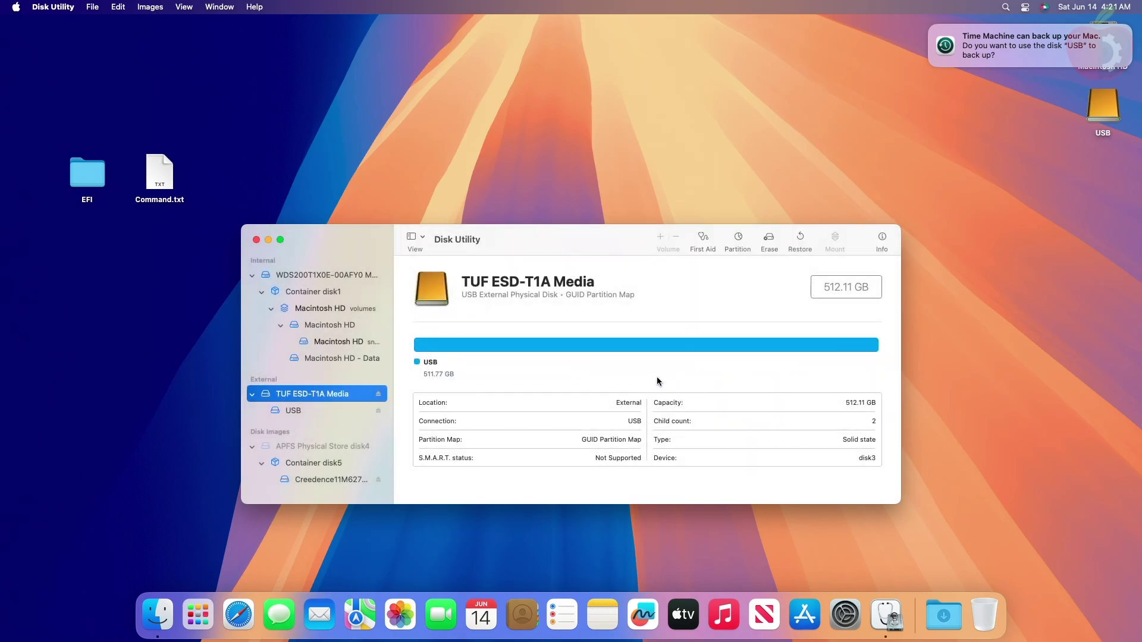
# - Quit Disk Utility, launch Terminal, and copy the install command from Command.txt
pyautogui.press('super+q')
pyautogui.press('super+space')
pyautogui.write('ter')
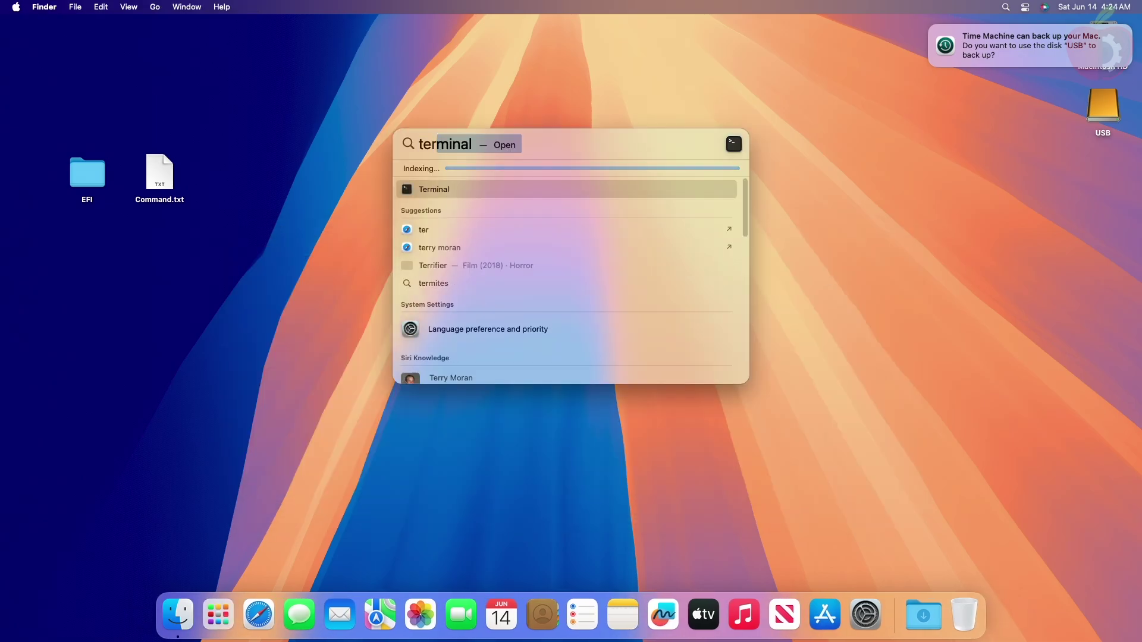
pyautogui.press('Return')
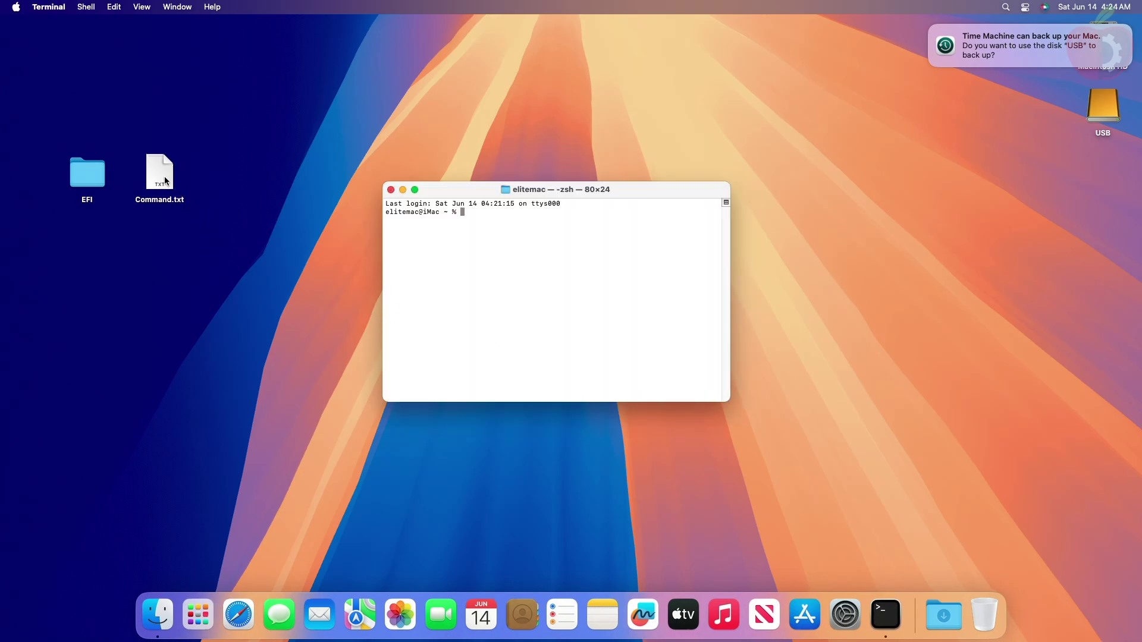
pyautogui.click(165, 182)
pyautogui.press('space')
pyautogui.press('super+a')
pyautogui.press('super+c')
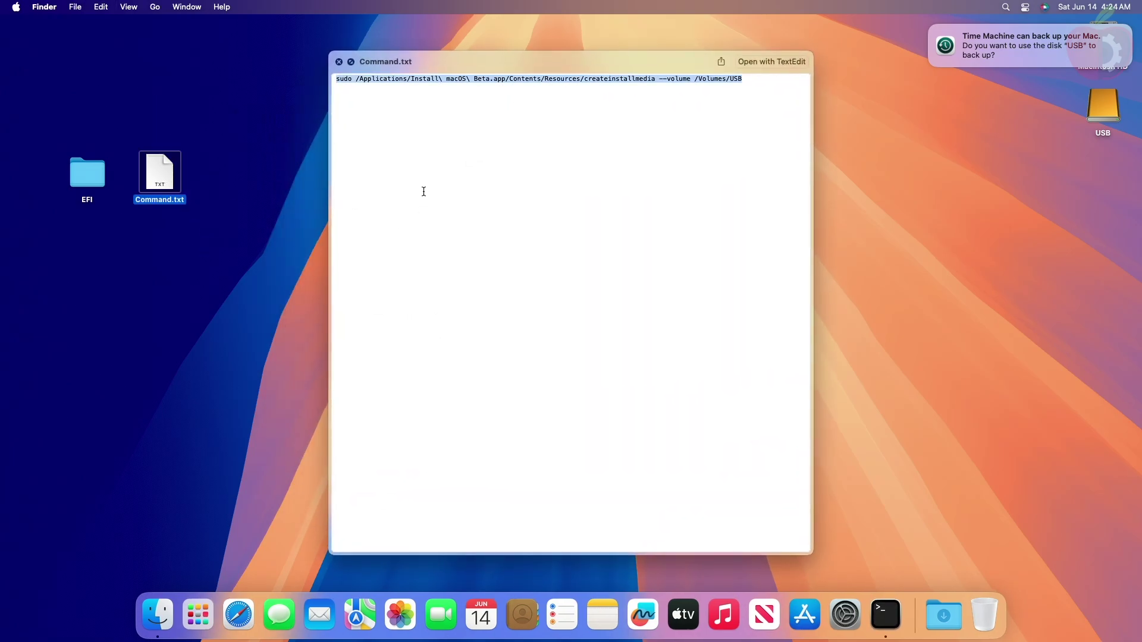
pyautogui.press('space')
pyautogui.click(497, 252)
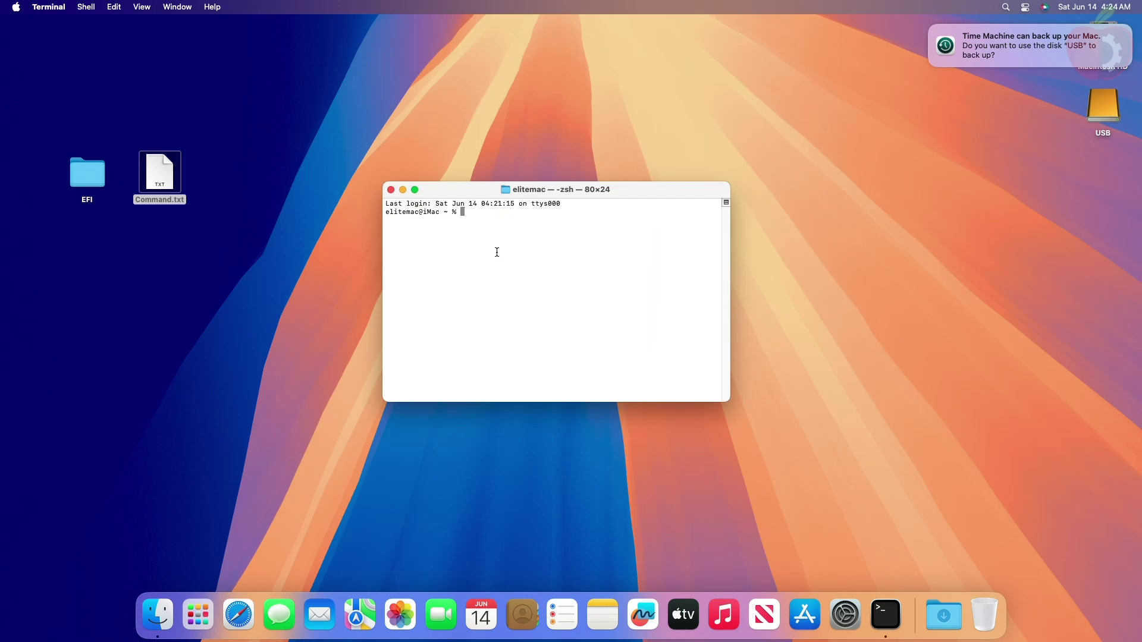
# - Run sudo createinstallmedia on /Volumes/USB, entering the password and confirming with Y
pyautogui.press('super+v')
pyautogui.press('Return')
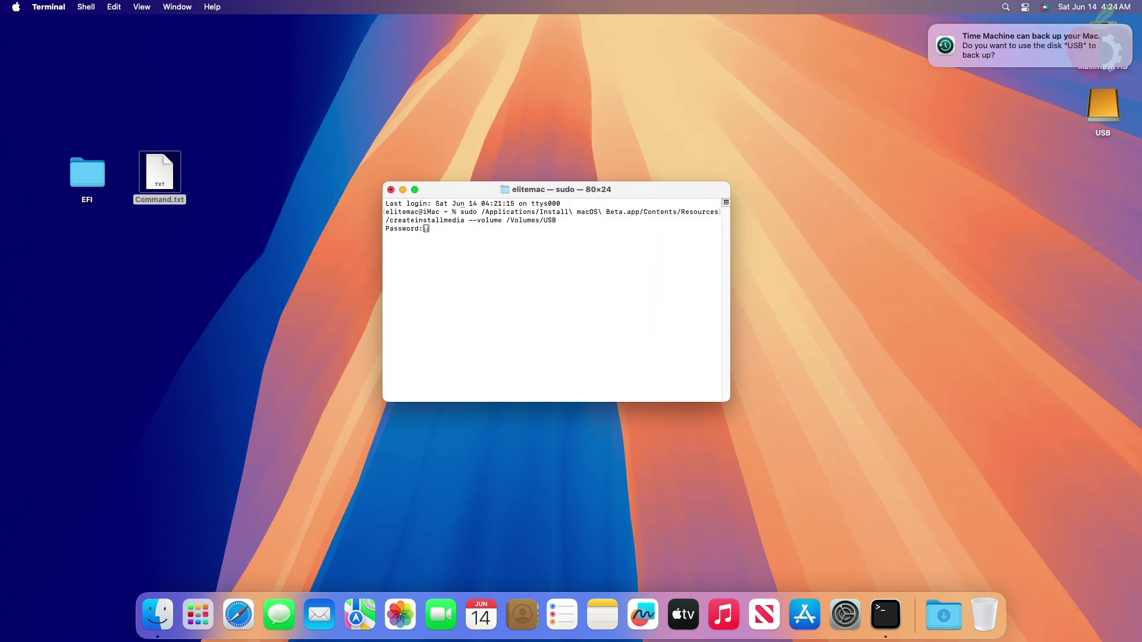
pyautogui.press('Return')
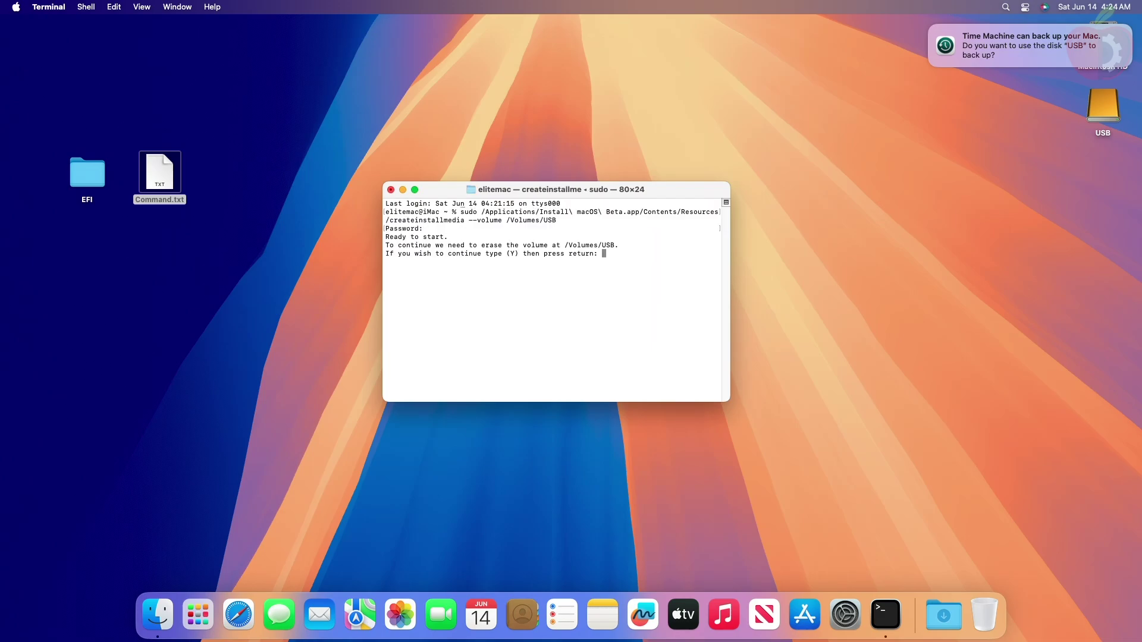
pyautogui.press('Return')
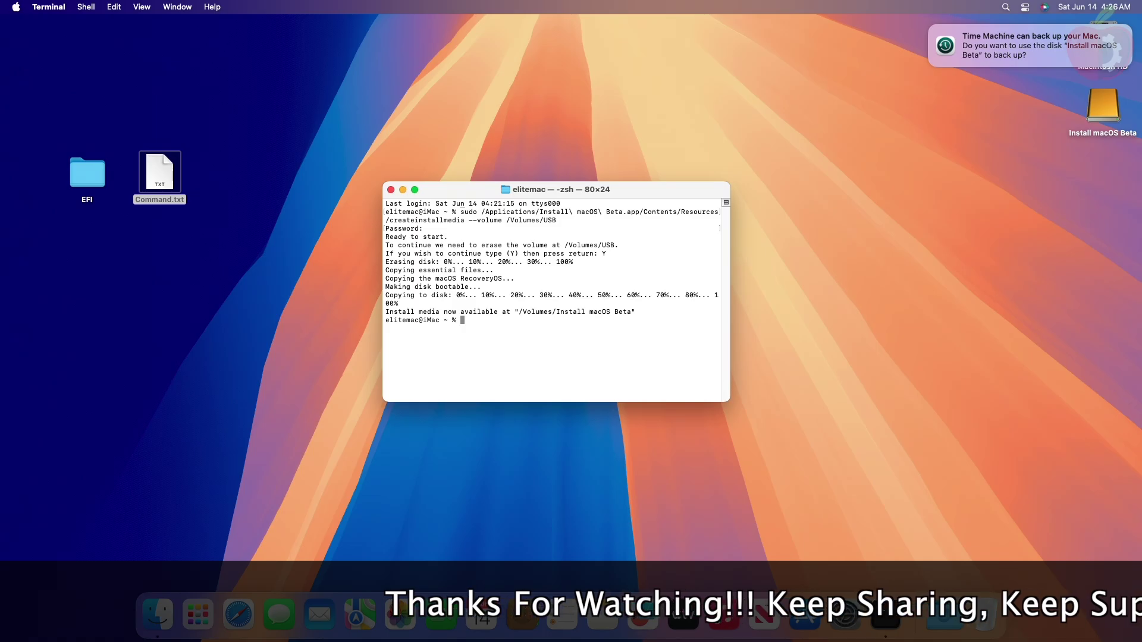
pyautogui.write('diskutil list')
# - Run diskutil list and mount the installer drive's EFI partition /dev/disk3s1
pyautogui.press('Return')
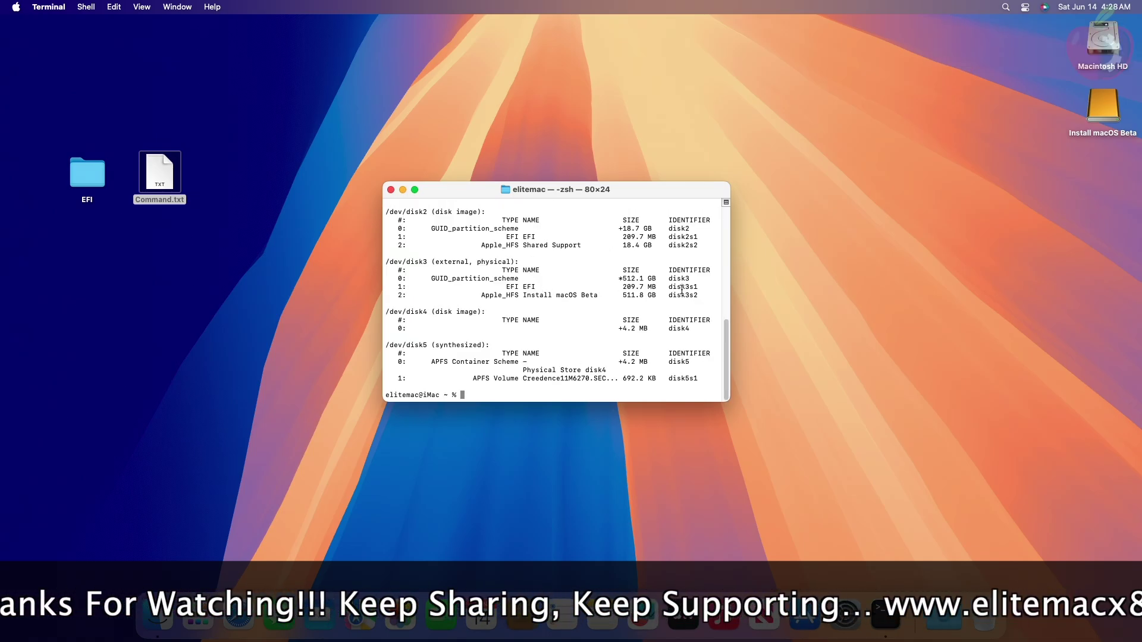
pyautogui.write('kutil mount /')
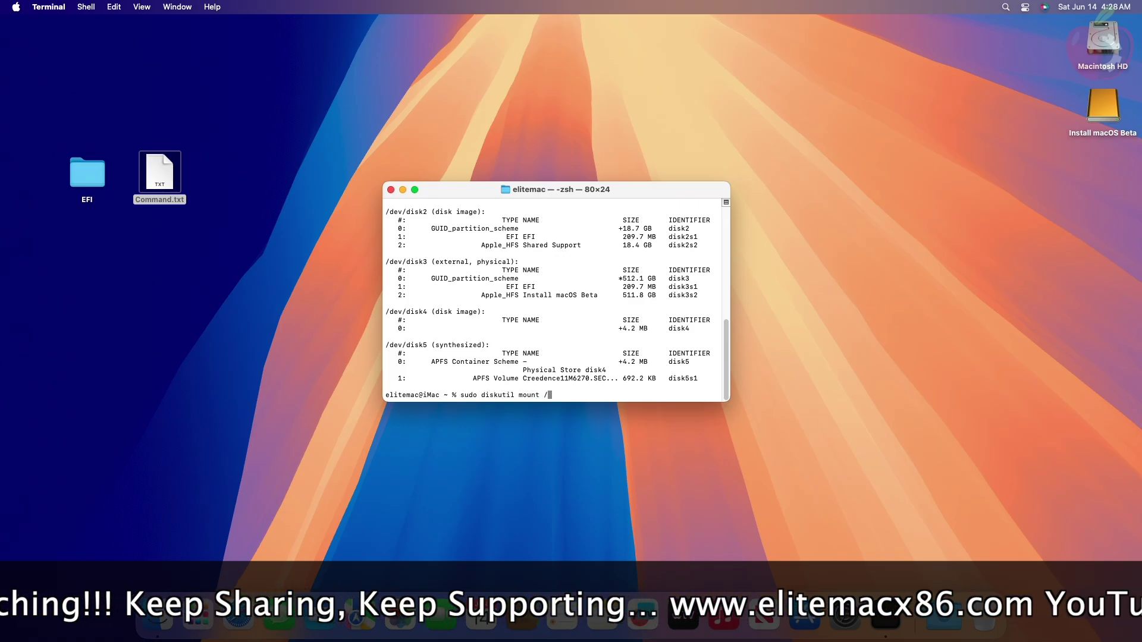
pyautogui.write('dev/disk3s1')
pyautogui.press('Return')
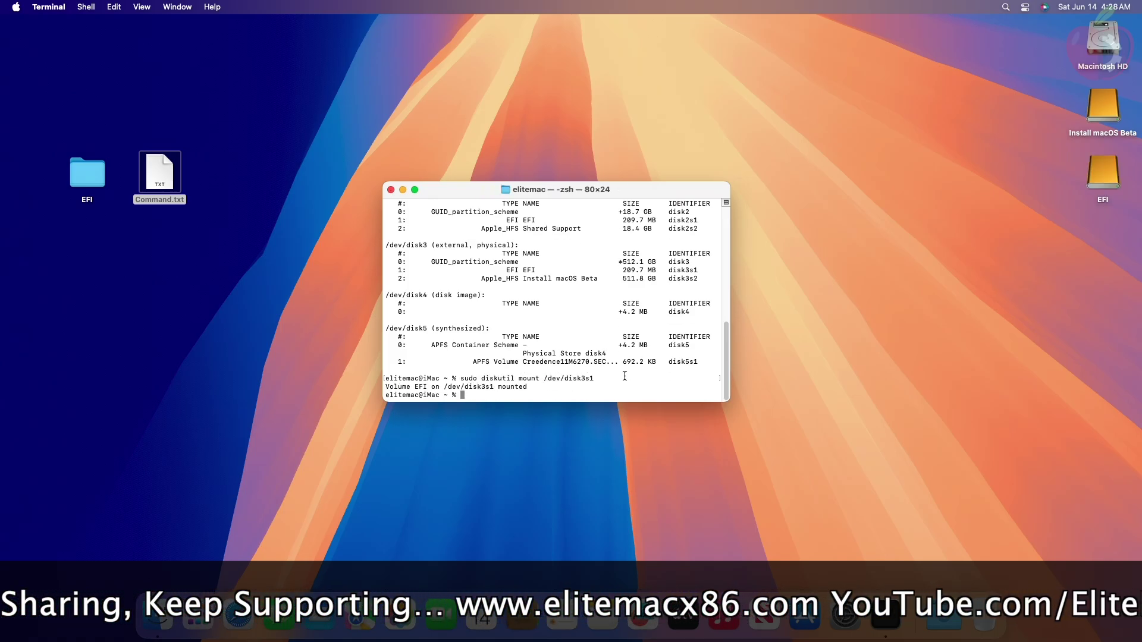
pyautogui.press('super+q')
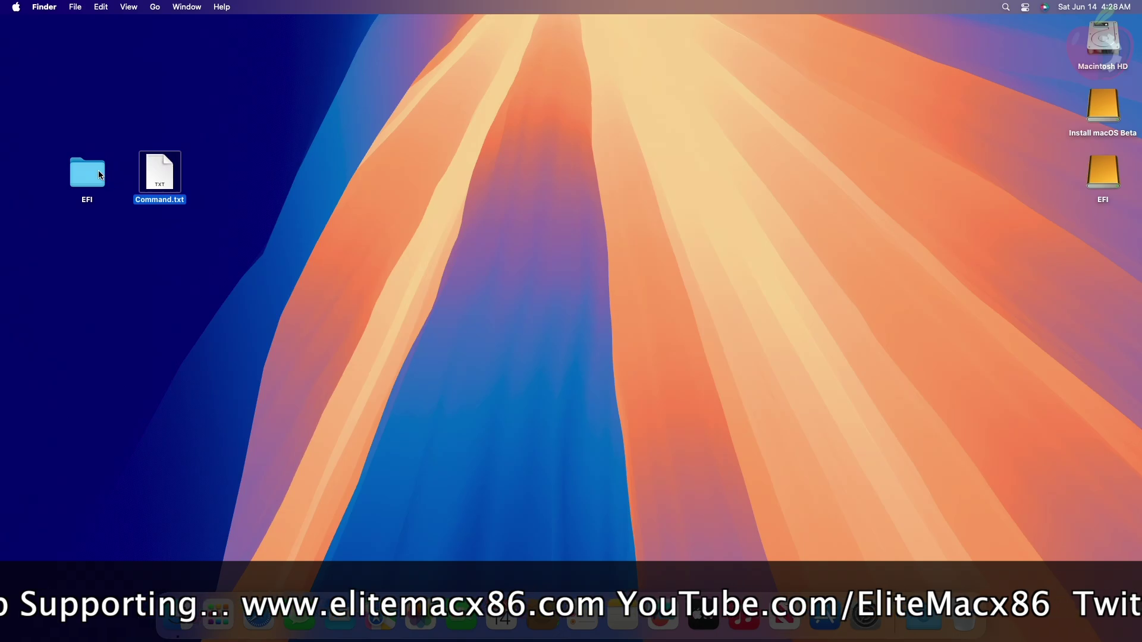
# - Paste the EFI folder into the EFI volume, then eject all the USB drive's volumes
pyautogui.click(98, 176)
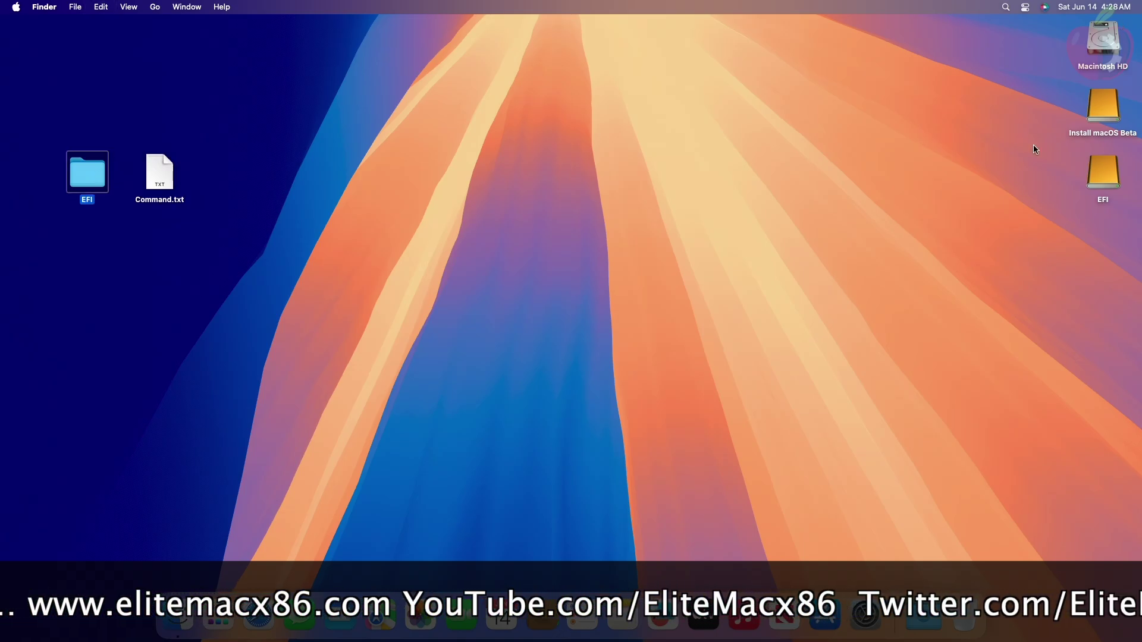
pyautogui.doubleClick(1103, 174)
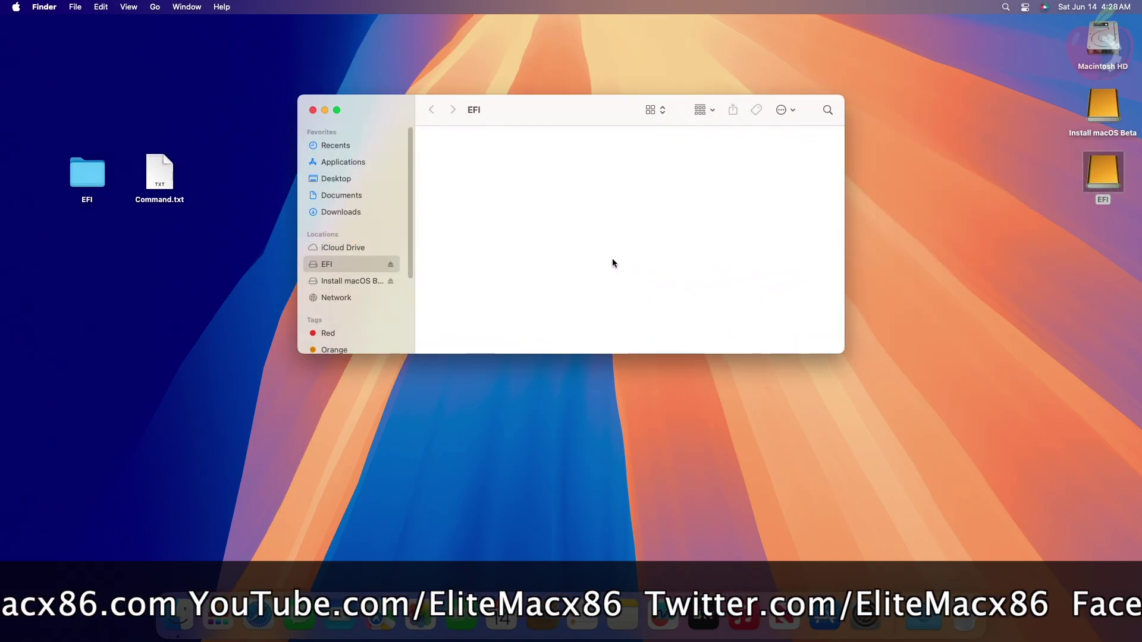
pyautogui.press('super+v')
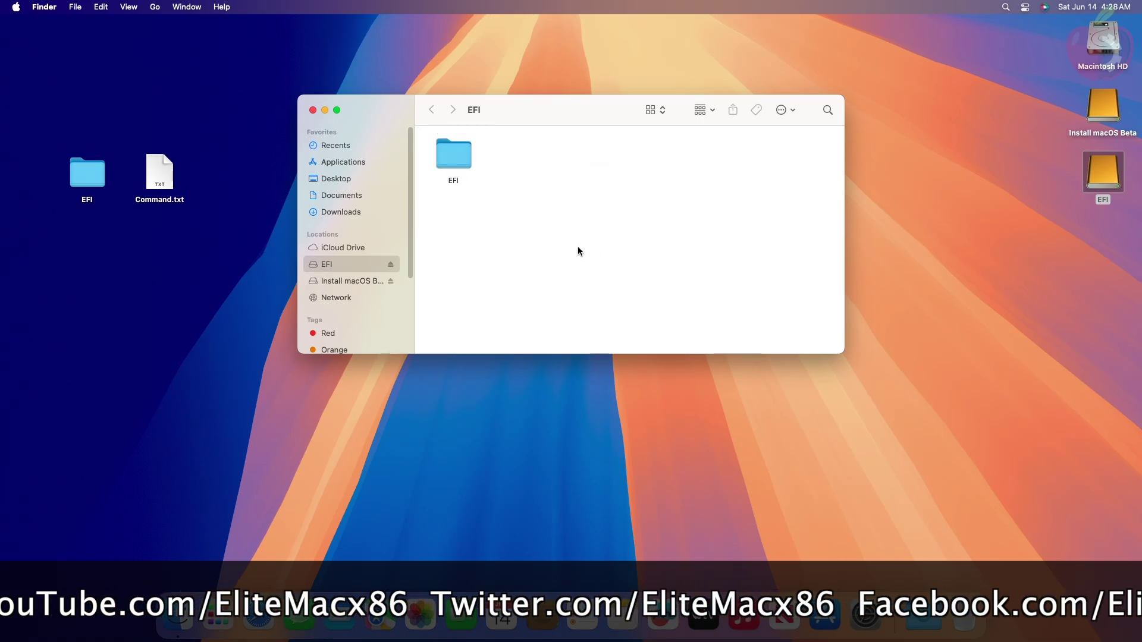
pyautogui.click(390, 282)
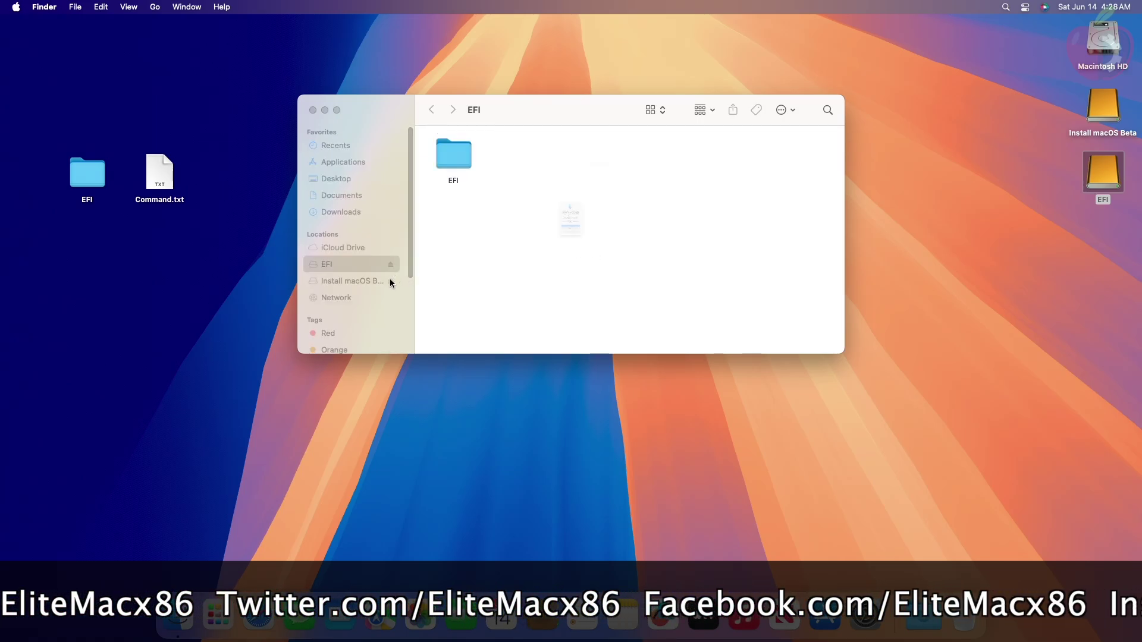
pyautogui.click(592, 295)
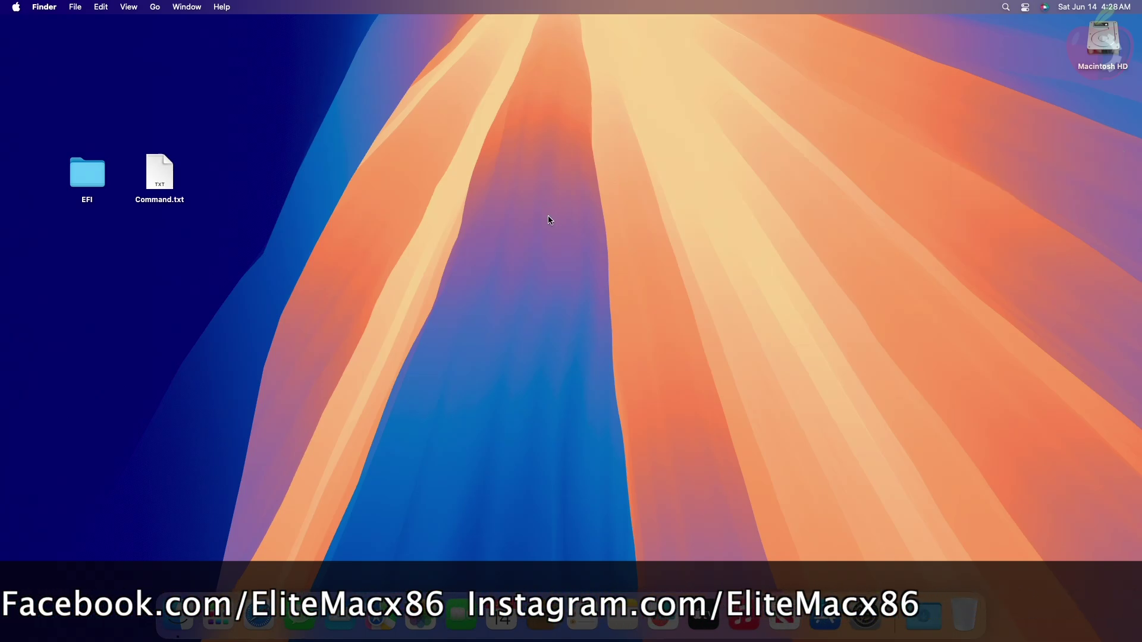
# - Choose Restart from the Apple menu so the Mac boots to the OpenCore picker
pyautogui.click(16, 7)
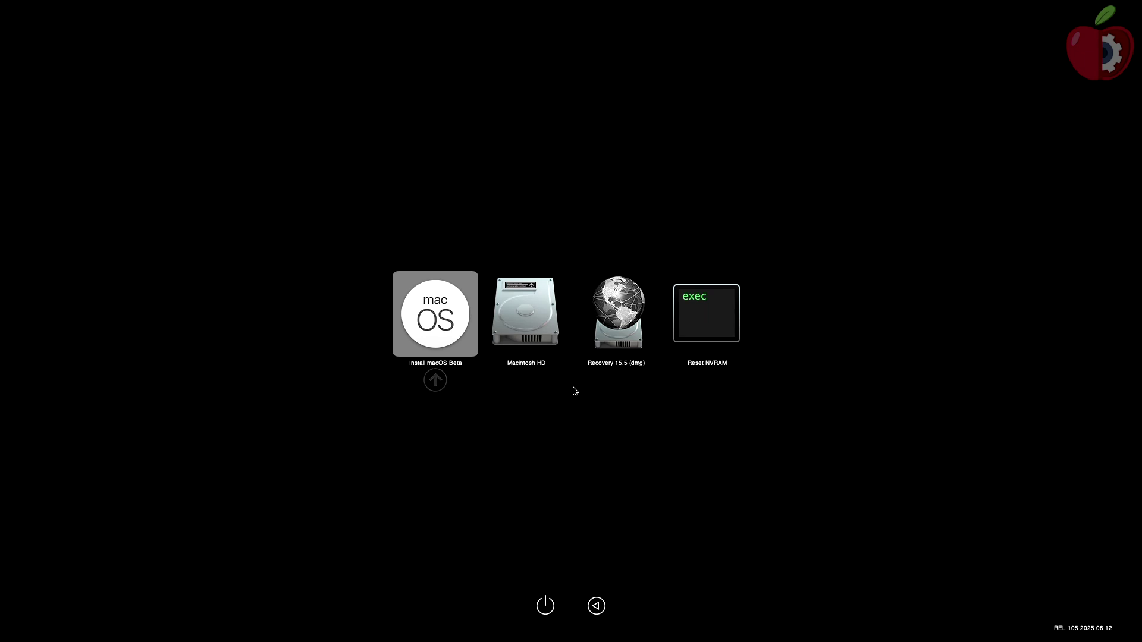
# - Boot the Install macOS Beta entry from the OpenCore picker
pyautogui.press('Return')
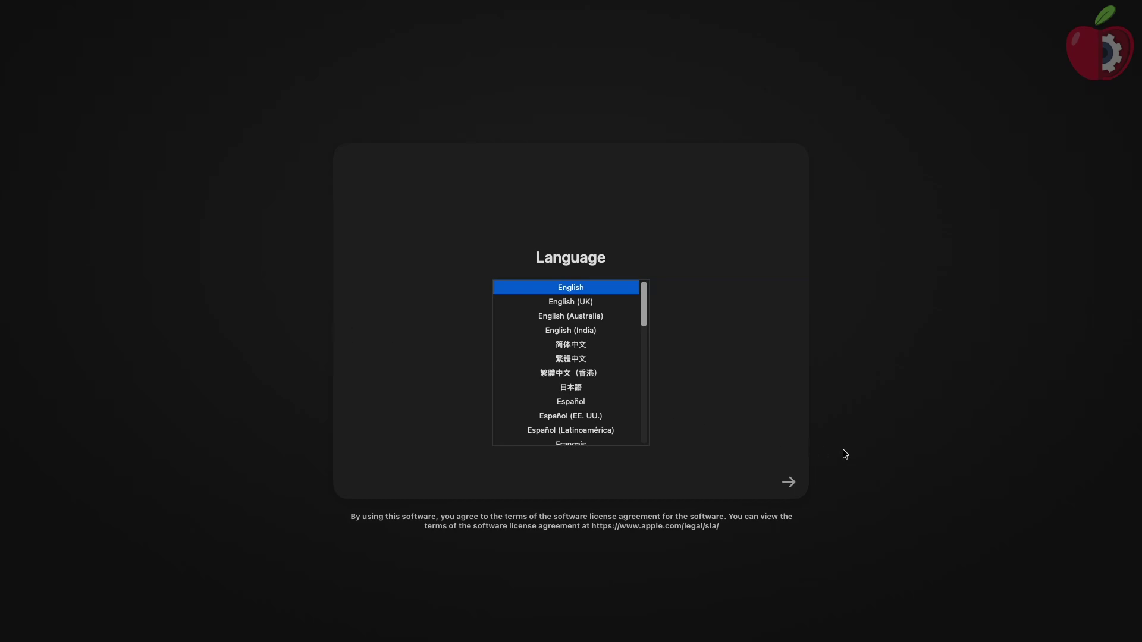
# - Confirm English on the Language screen to continue into macOS Recovery
pyautogui.click(787, 484)
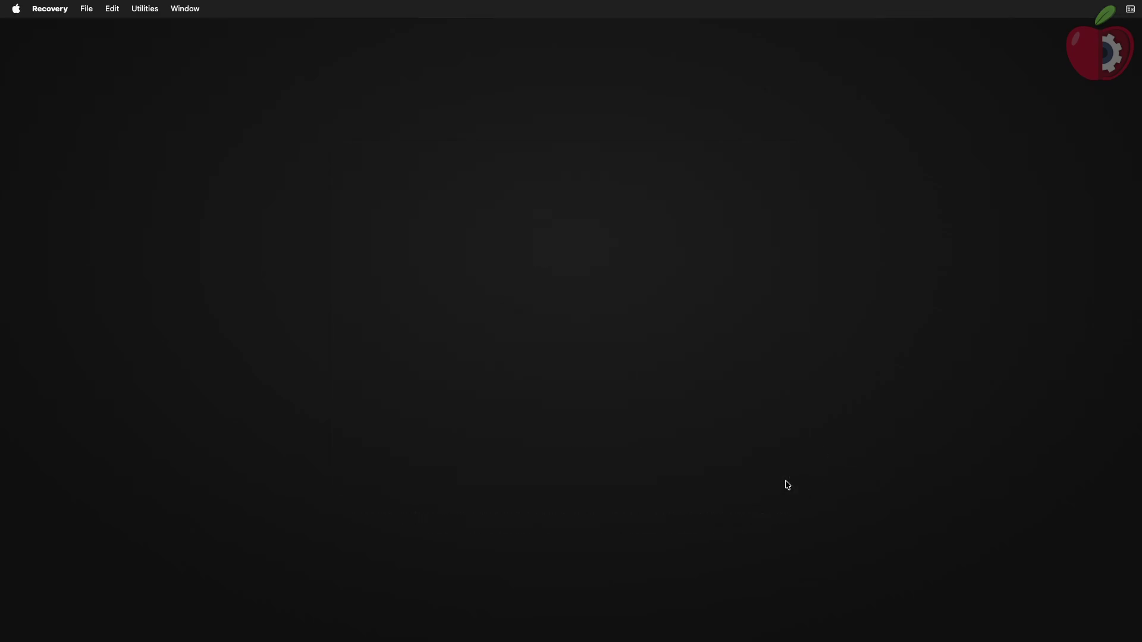